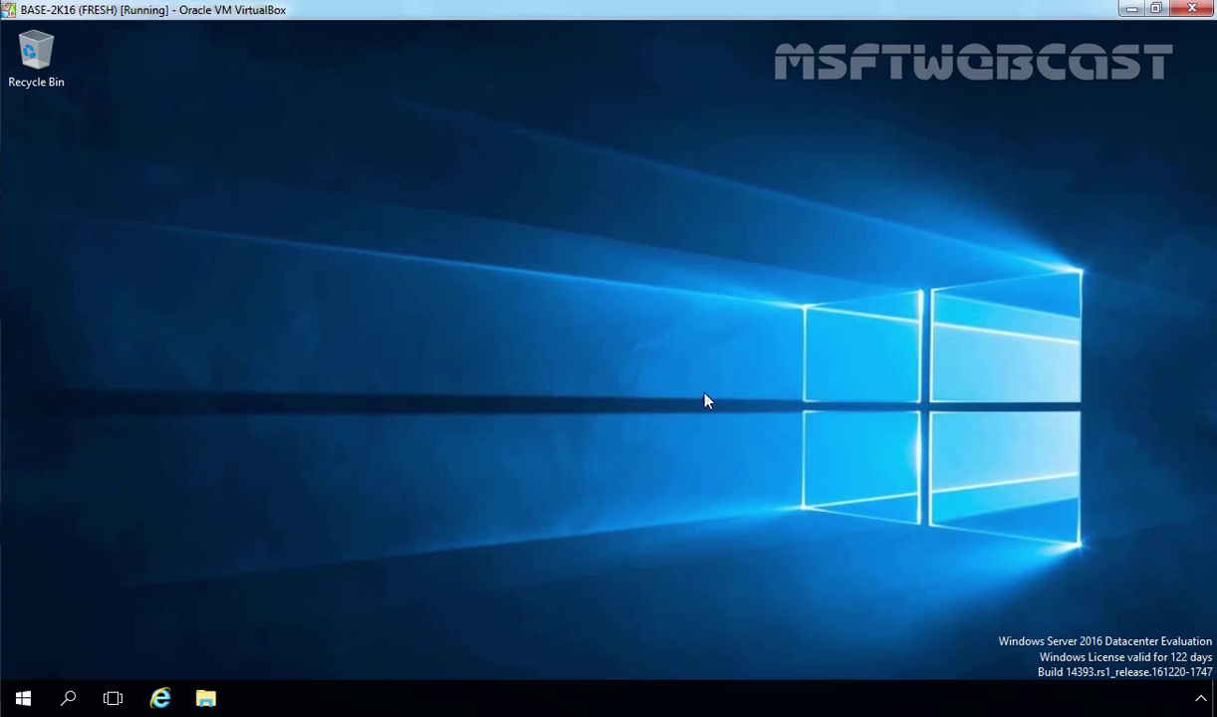
Launch a Windows PowerShell console from the Start menu.
left_click(24, 697)
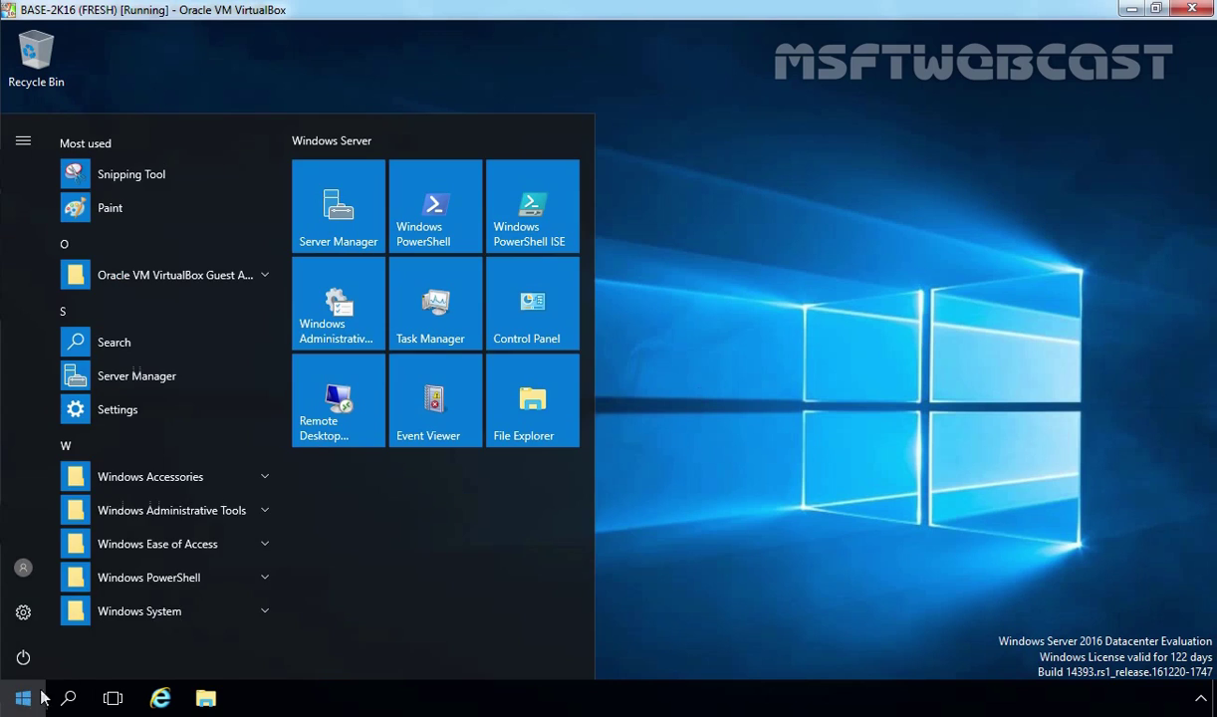
left_click(149, 578)
left_click(193, 610)
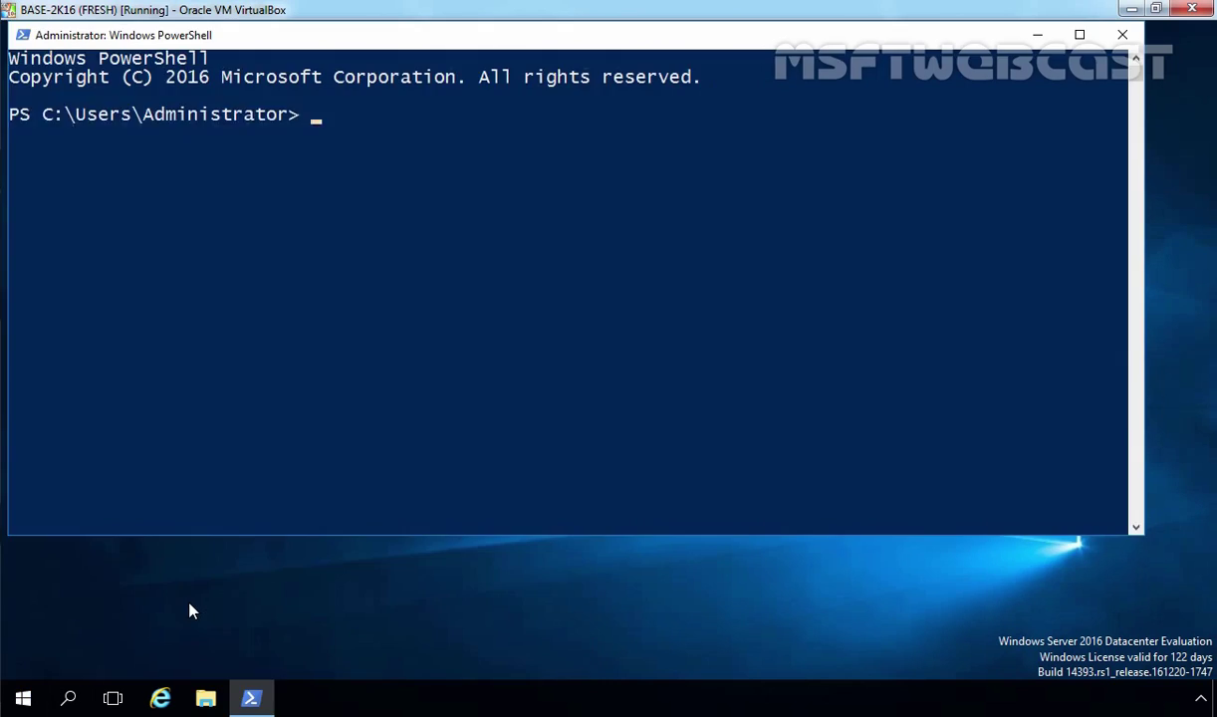
Run Get-WindowsFeature -name *backup* to list the backup-related features.
type("get-windowsf")
key("Tab")
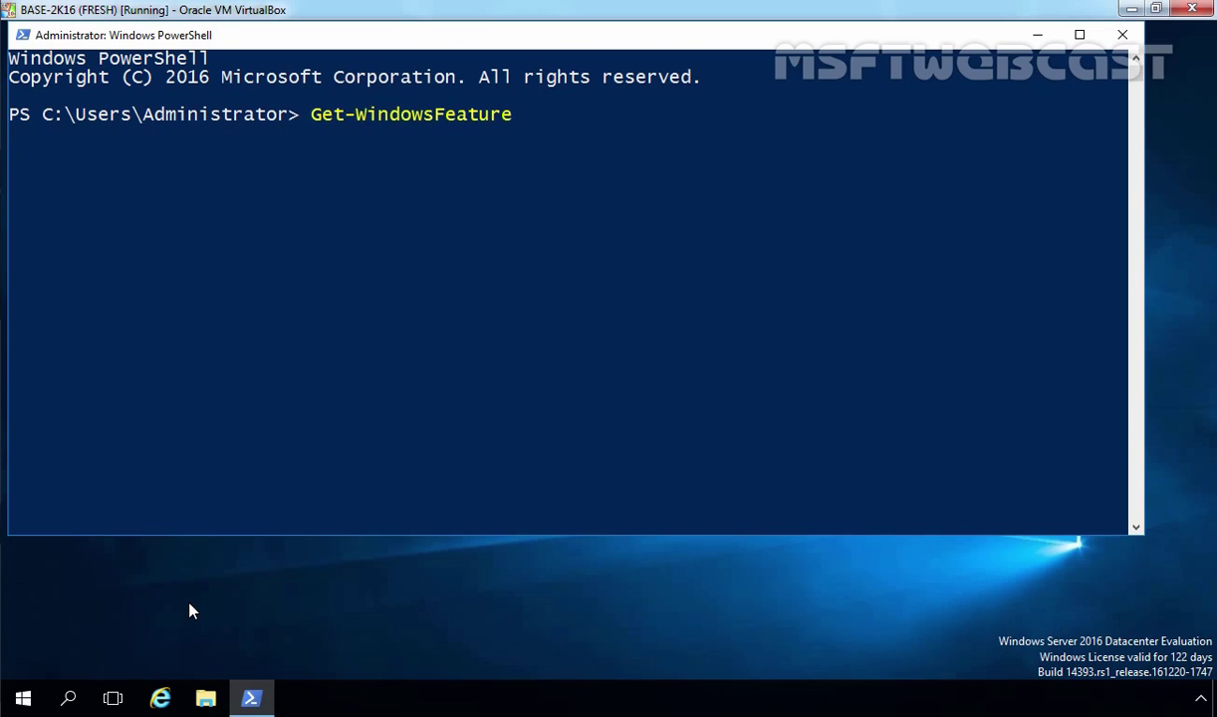
type("-name *backup*")
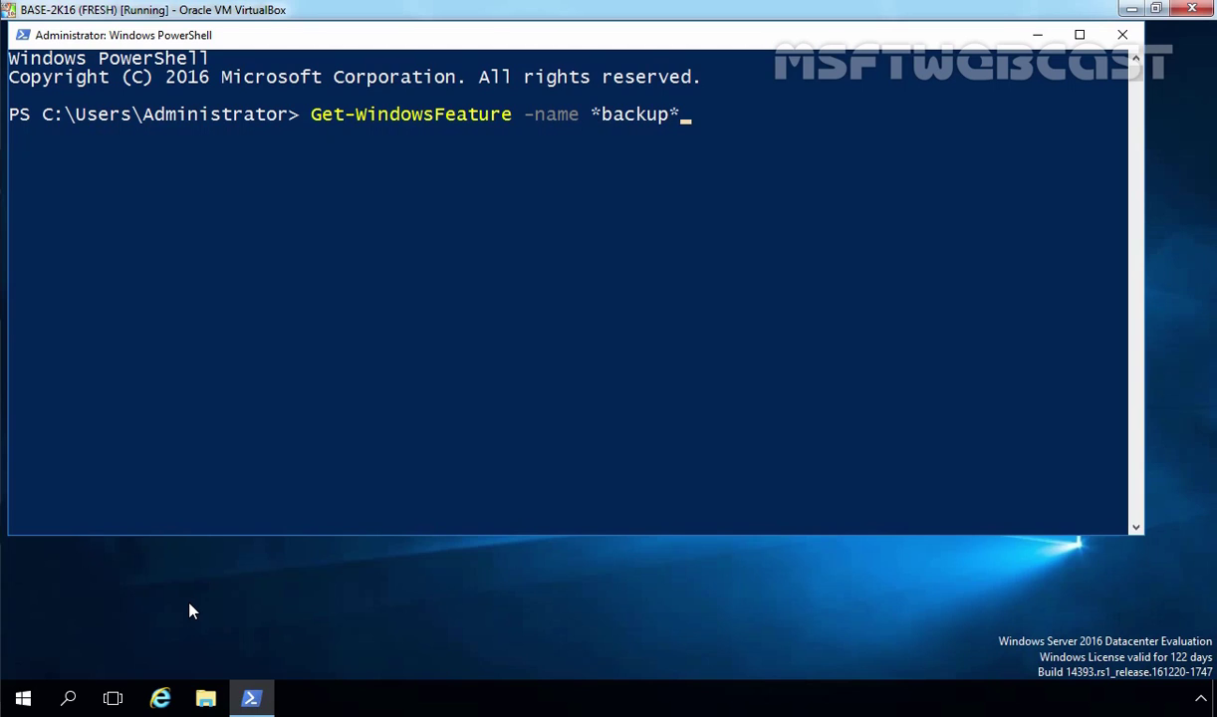
key("Return")
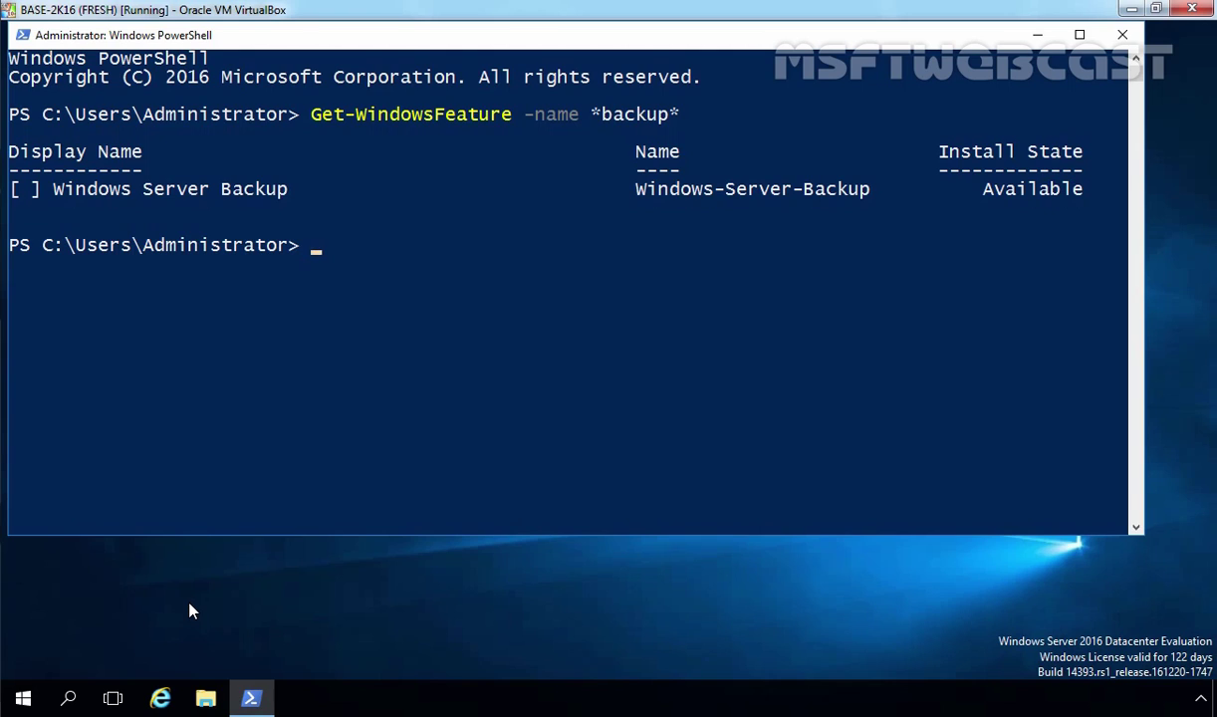
Run Install-WindowsFeature -Name Windows-server-backup -IncludeManagementTools, then rerun the *backup* feature lookup.
type("install-windowsf")
key("Tab")
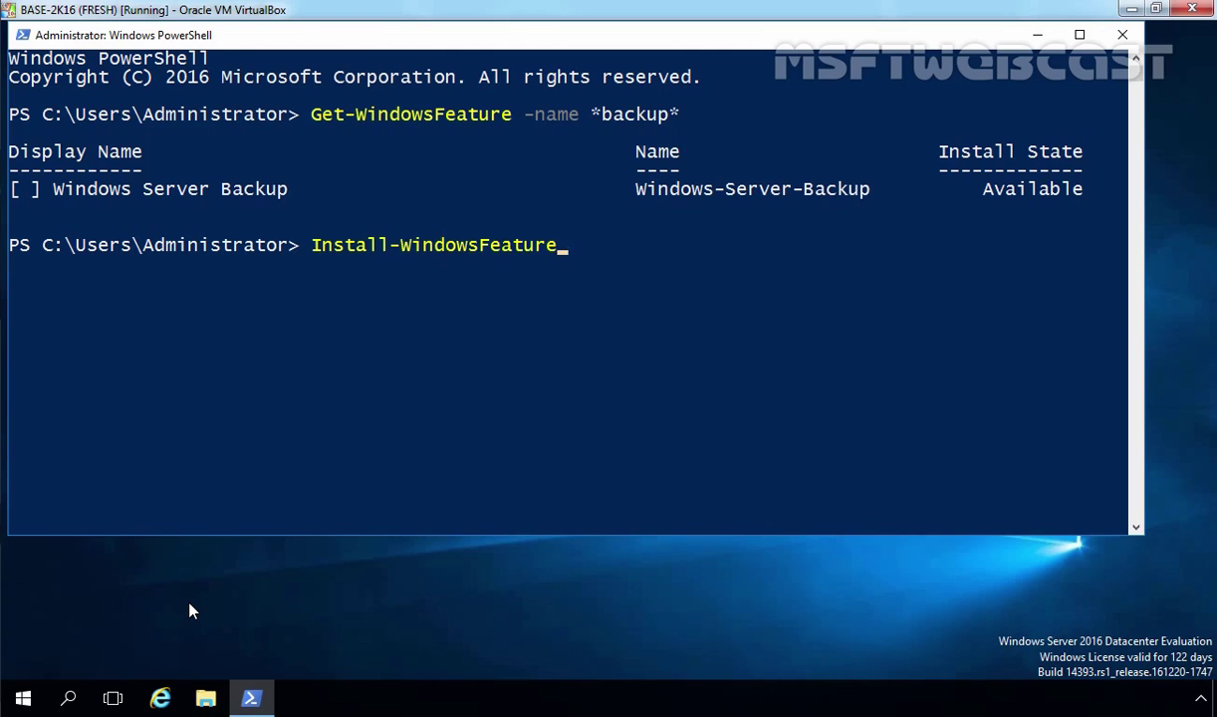
type("-na")
key("Tab")
type("Windows-server-ba")
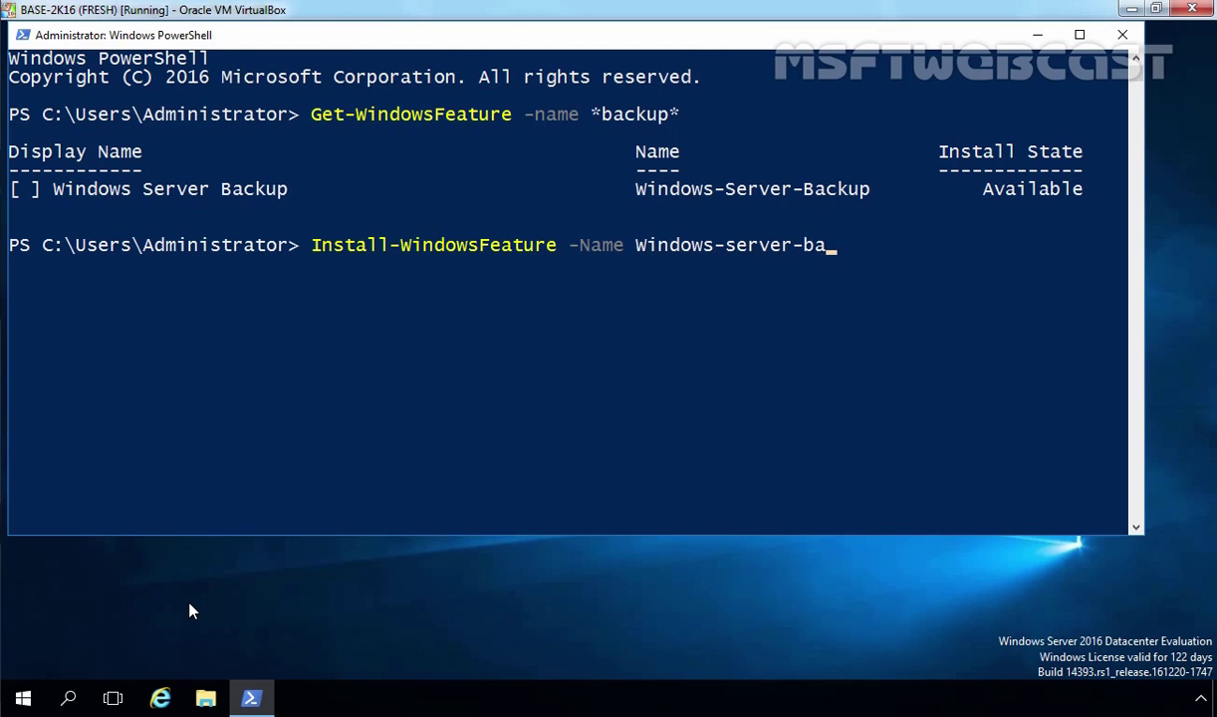
type("ckup -in")
key("Tab")
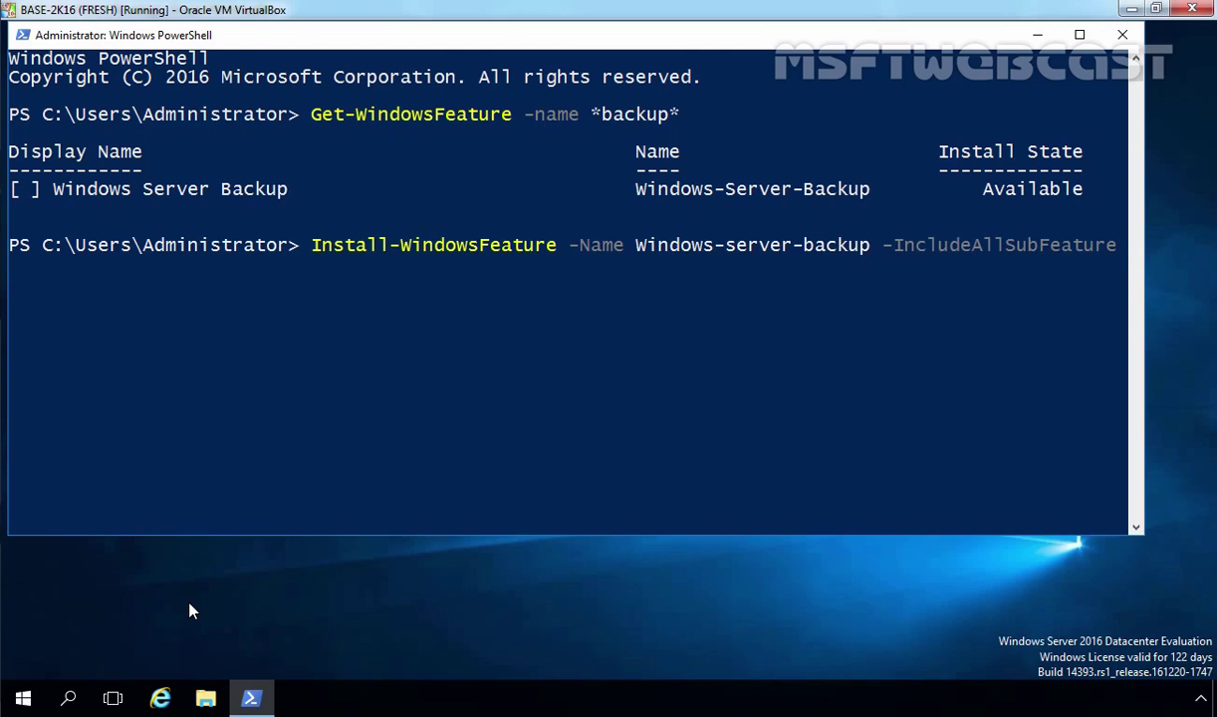
key("Tab")
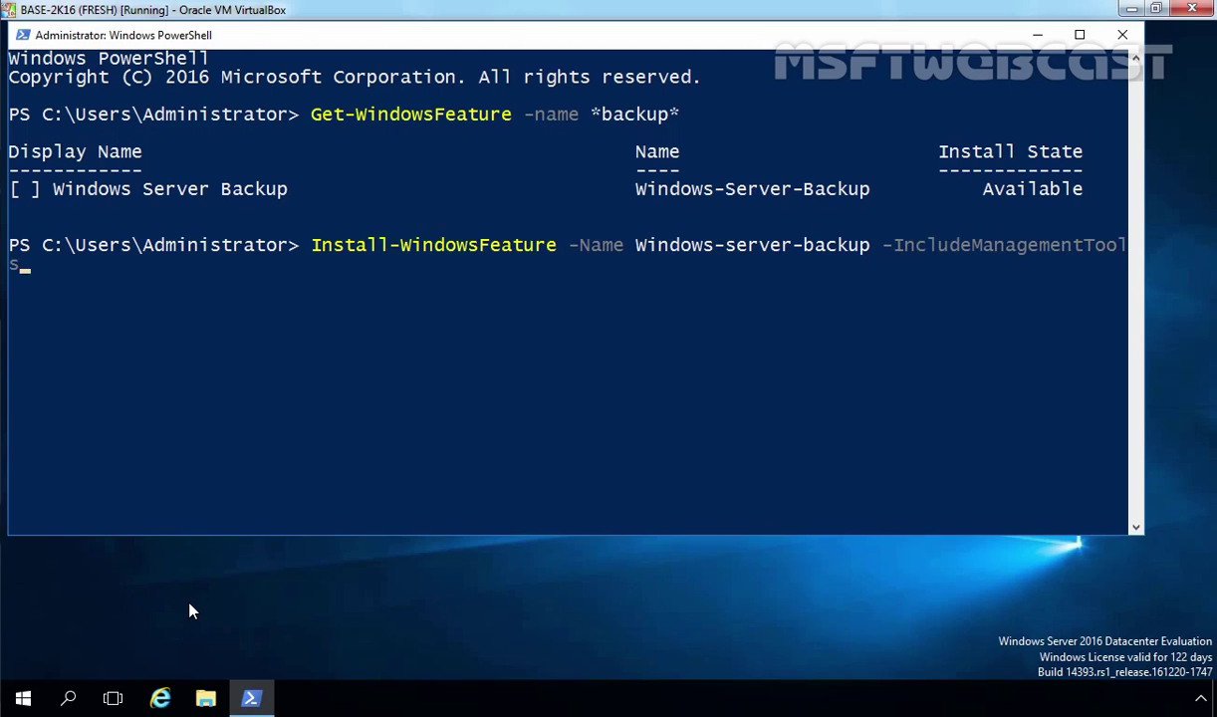
key("Return")
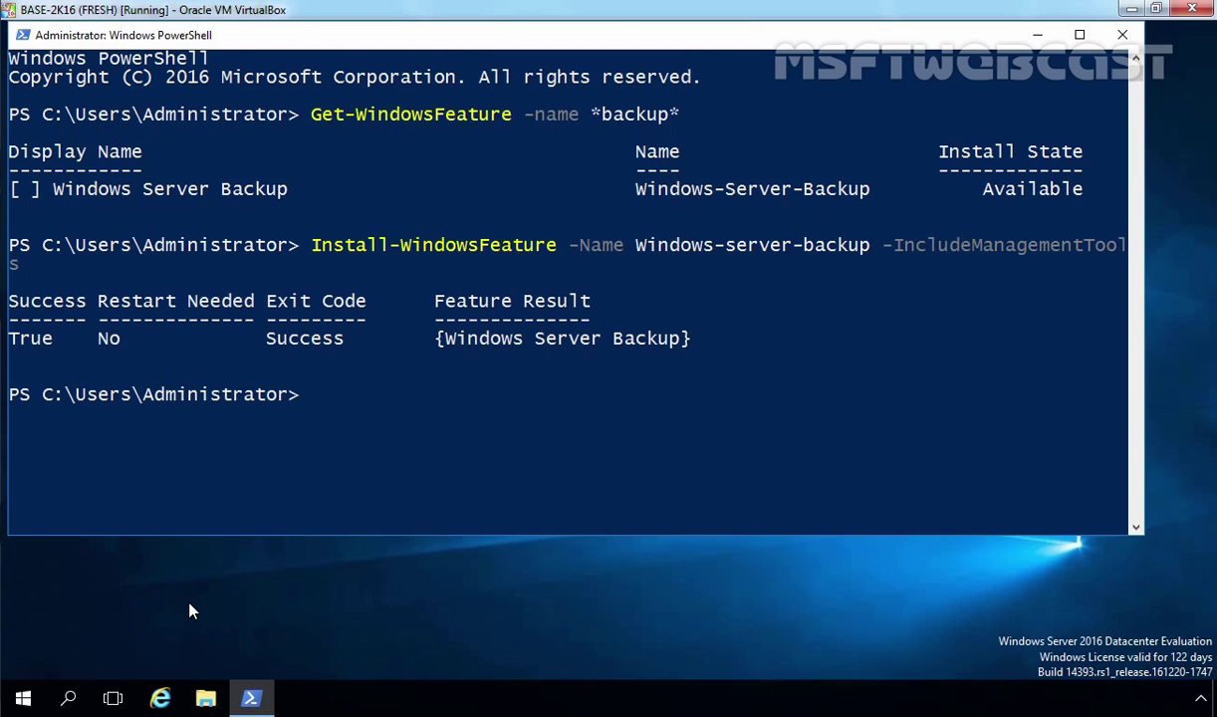
key("Up")
key("Up")
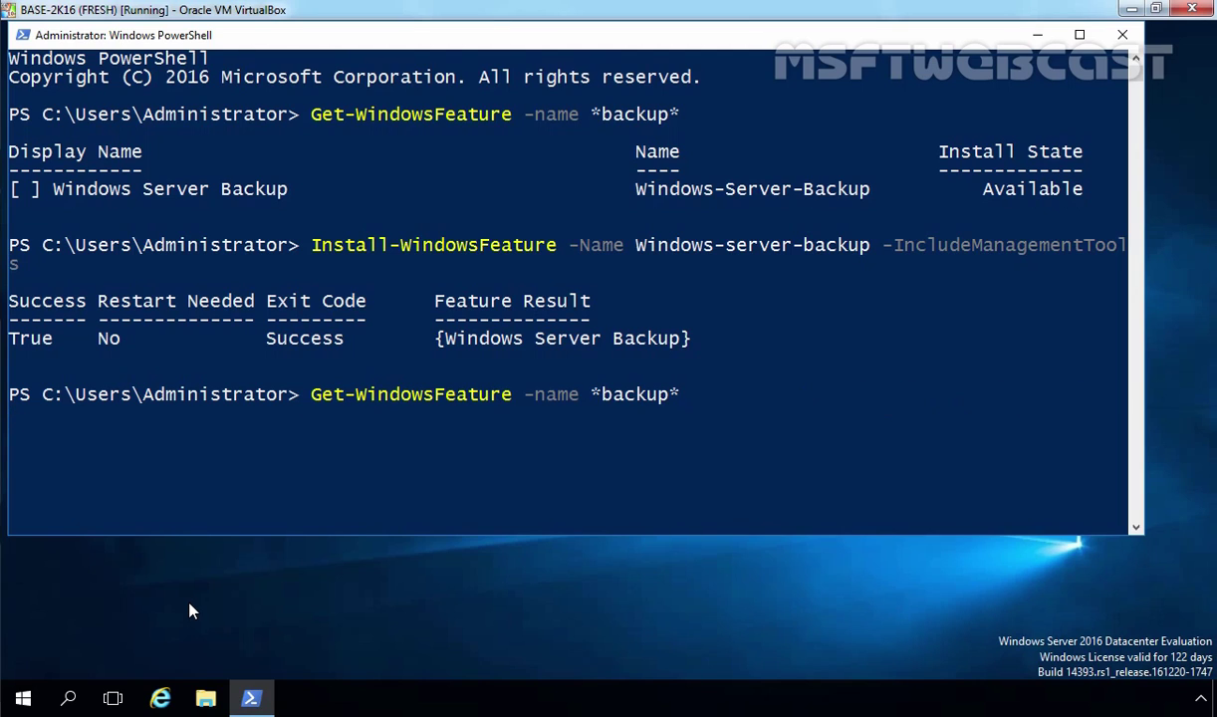
key("Return")
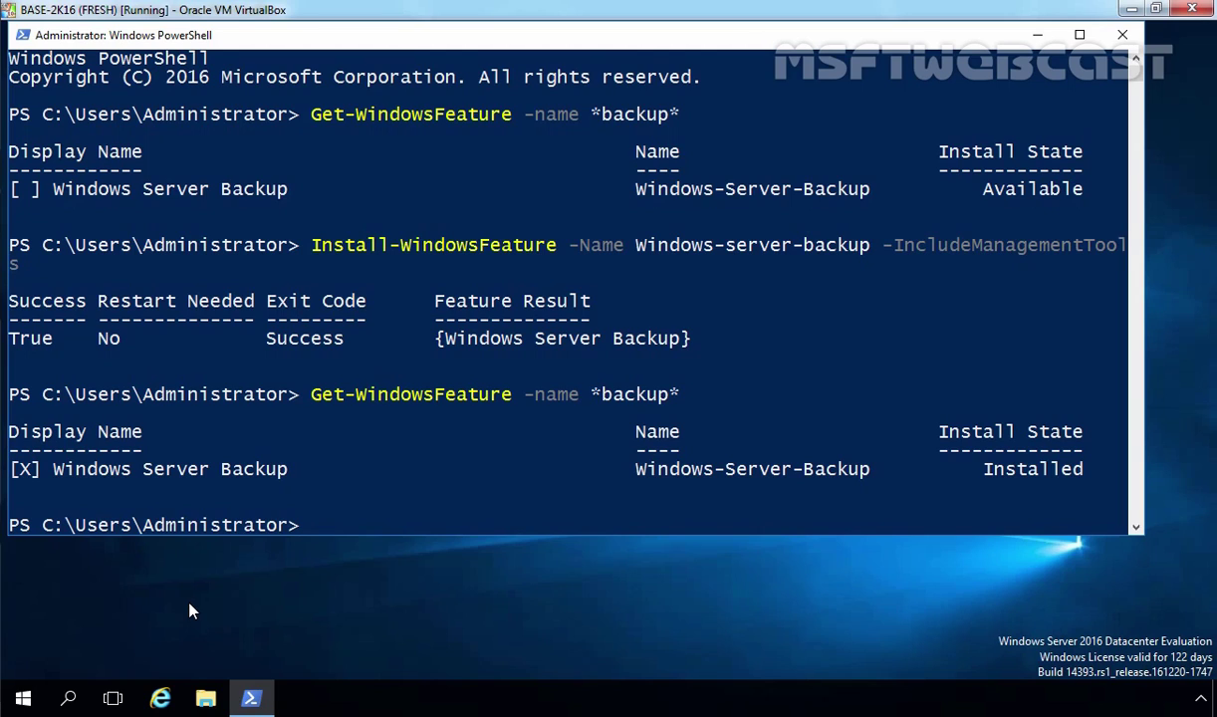
Open Server Manager and launch Windows Server Backup from its Tools menu.
left_click(24, 700)
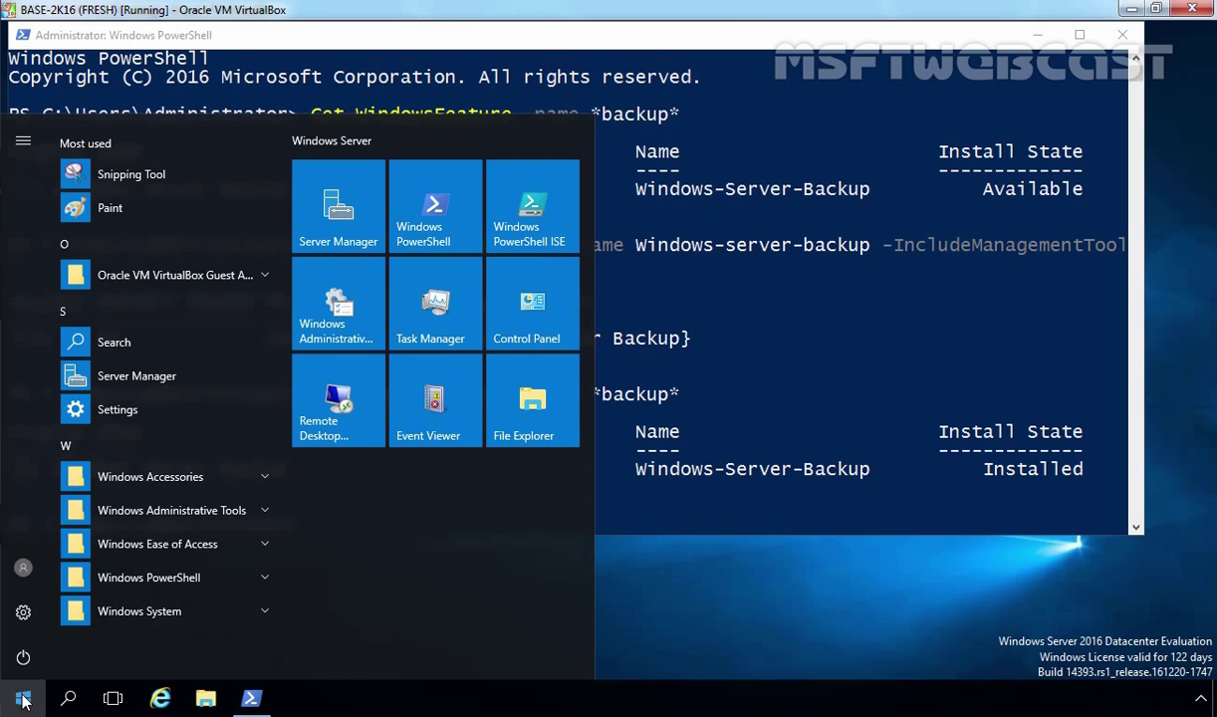
left_click(333, 224)
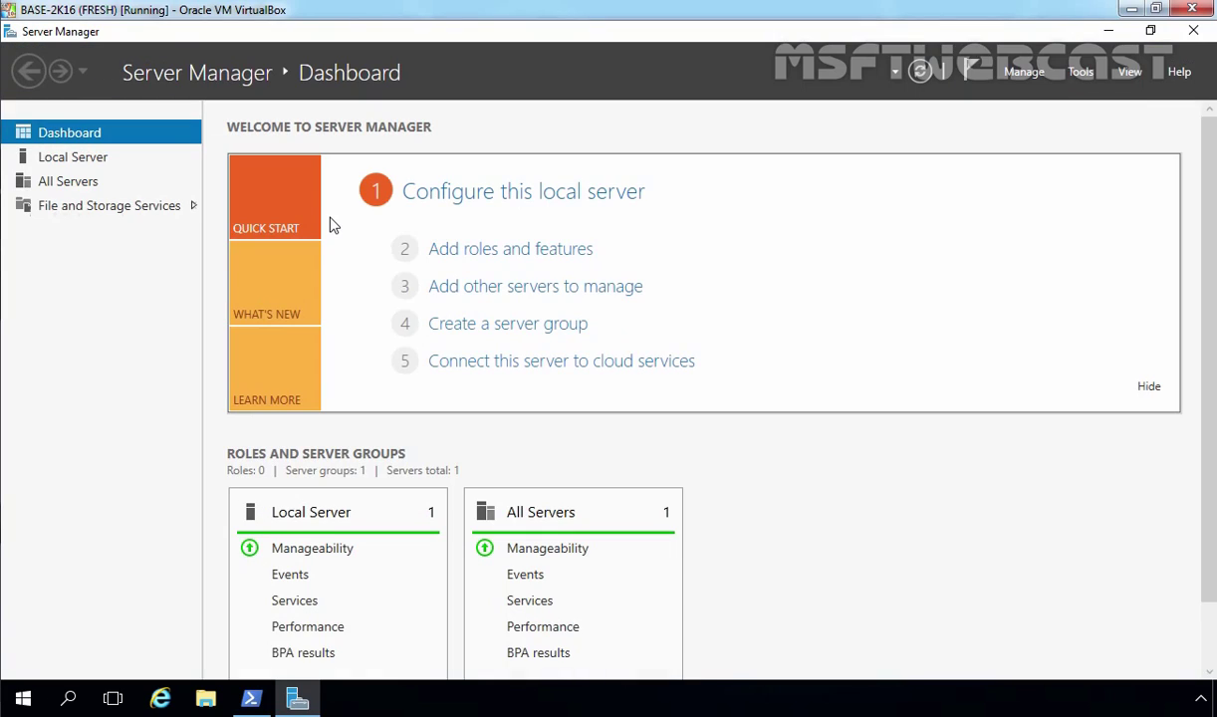
left_click(1082, 73)
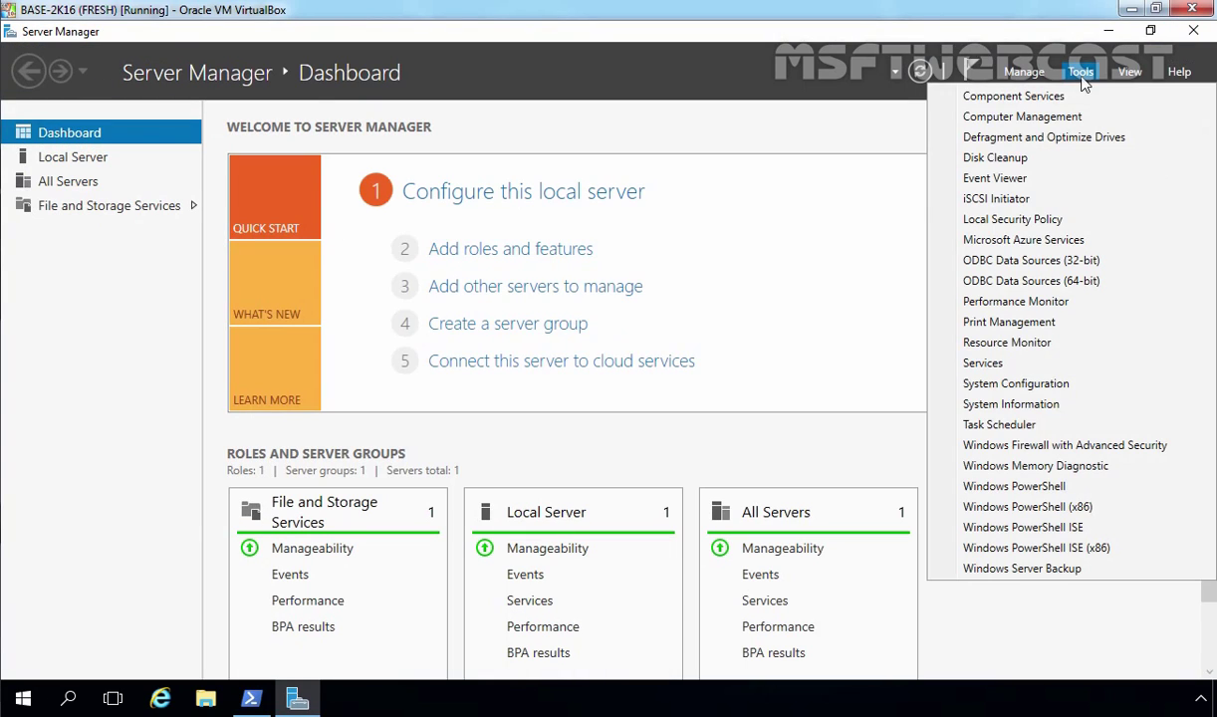
left_click(1015, 569)
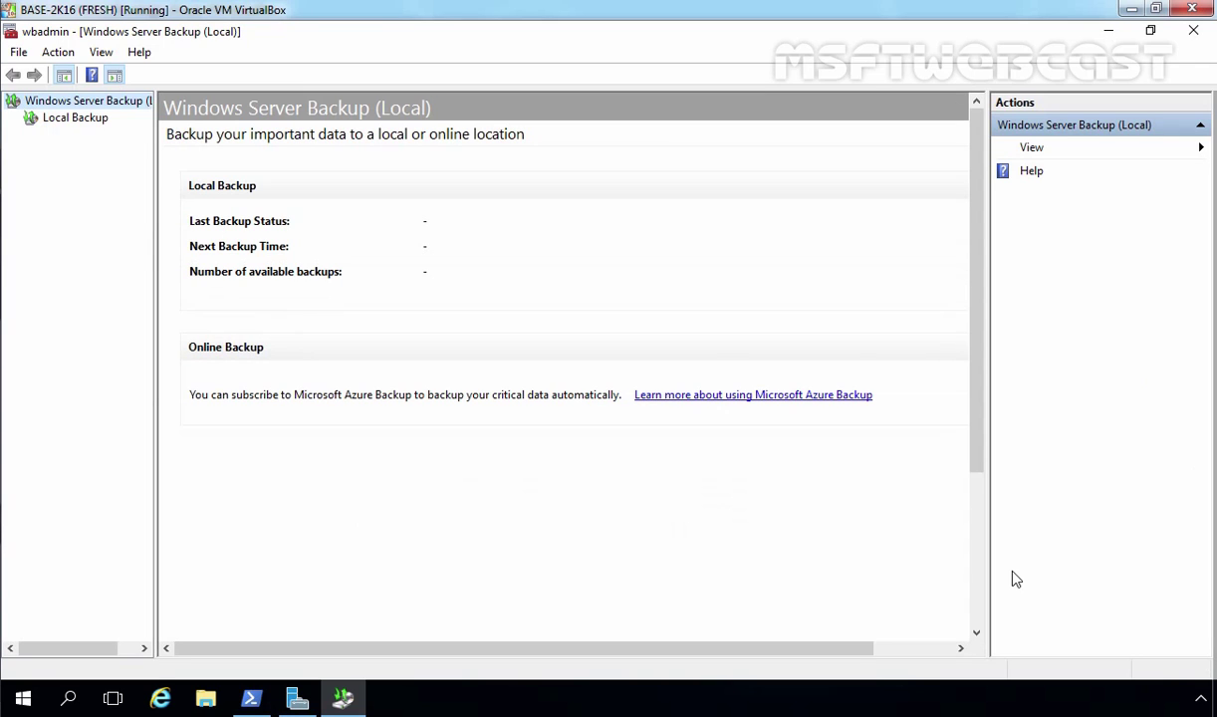
Select Local Backup and start the Backup Once wizard.
left_click(81, 123)
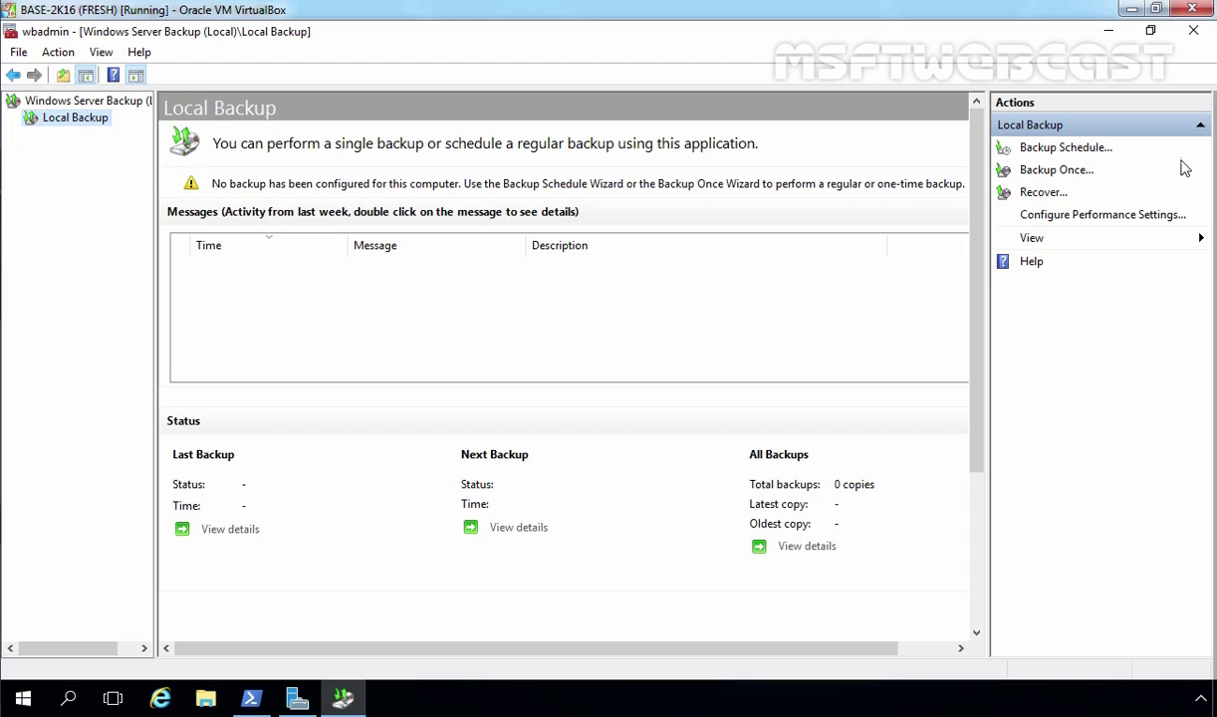
left_click(1043, 175)
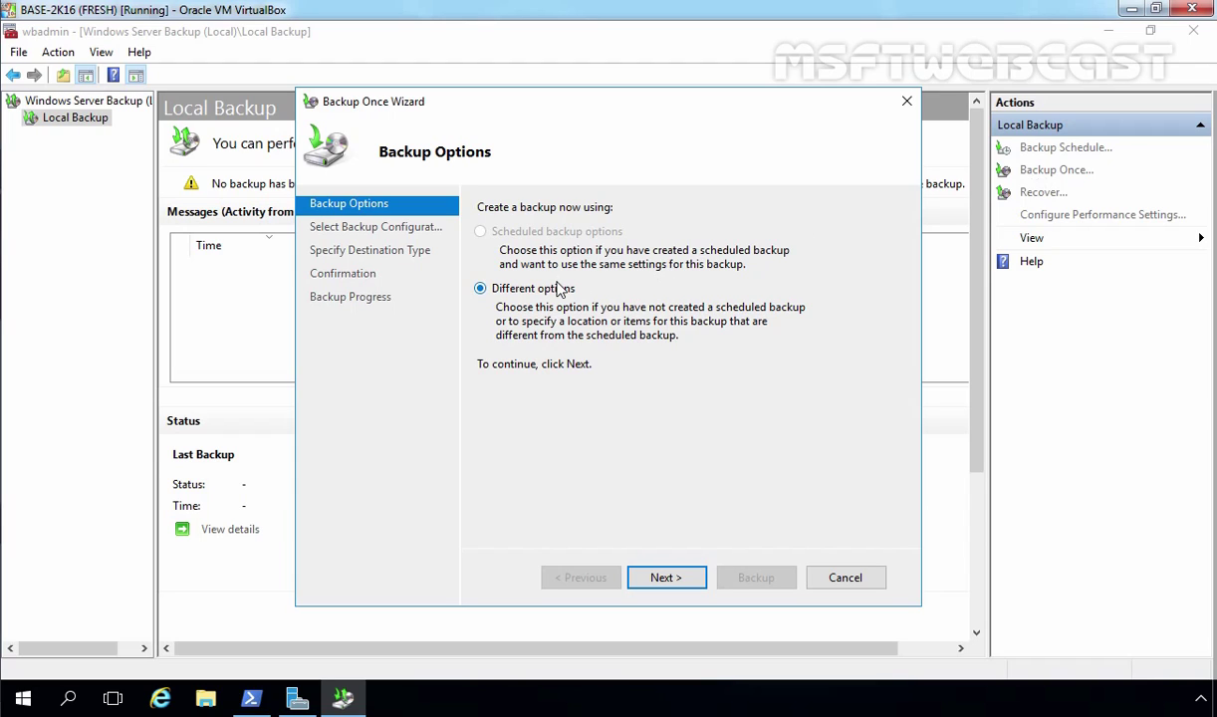
Proceed with Different options and Full server, then choose Remote shared folder as destination.
left_click(667, 579)
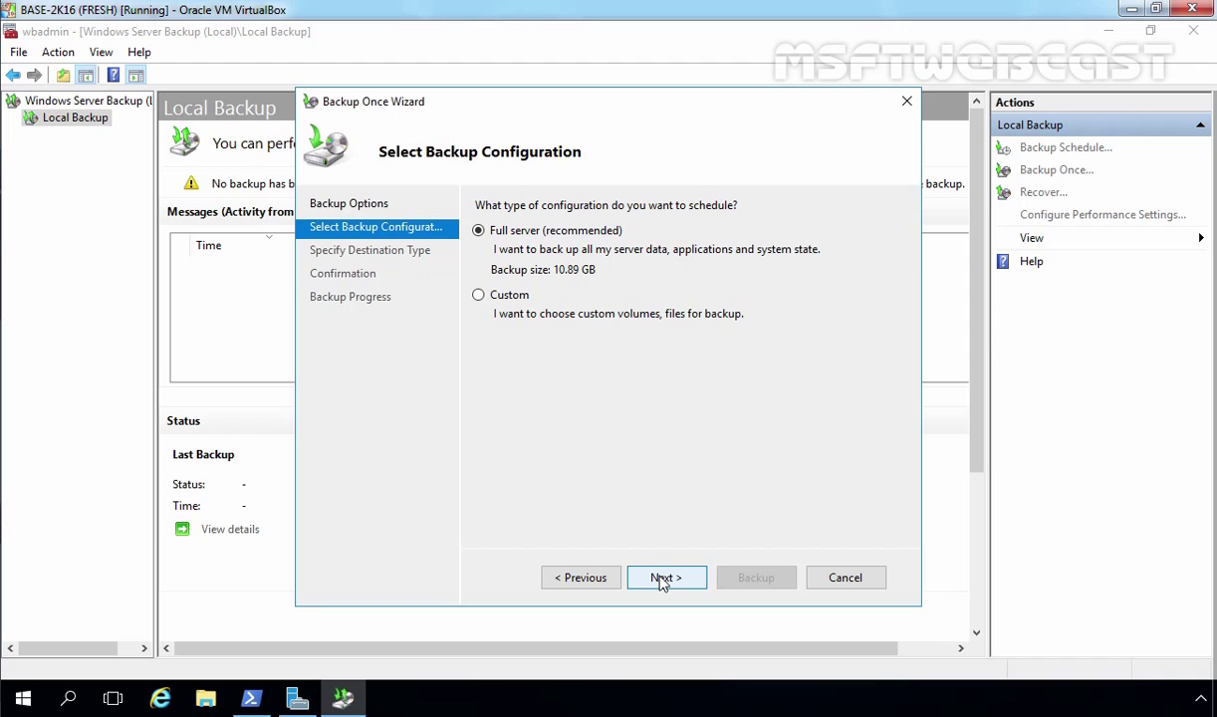
left_click(659, 579)
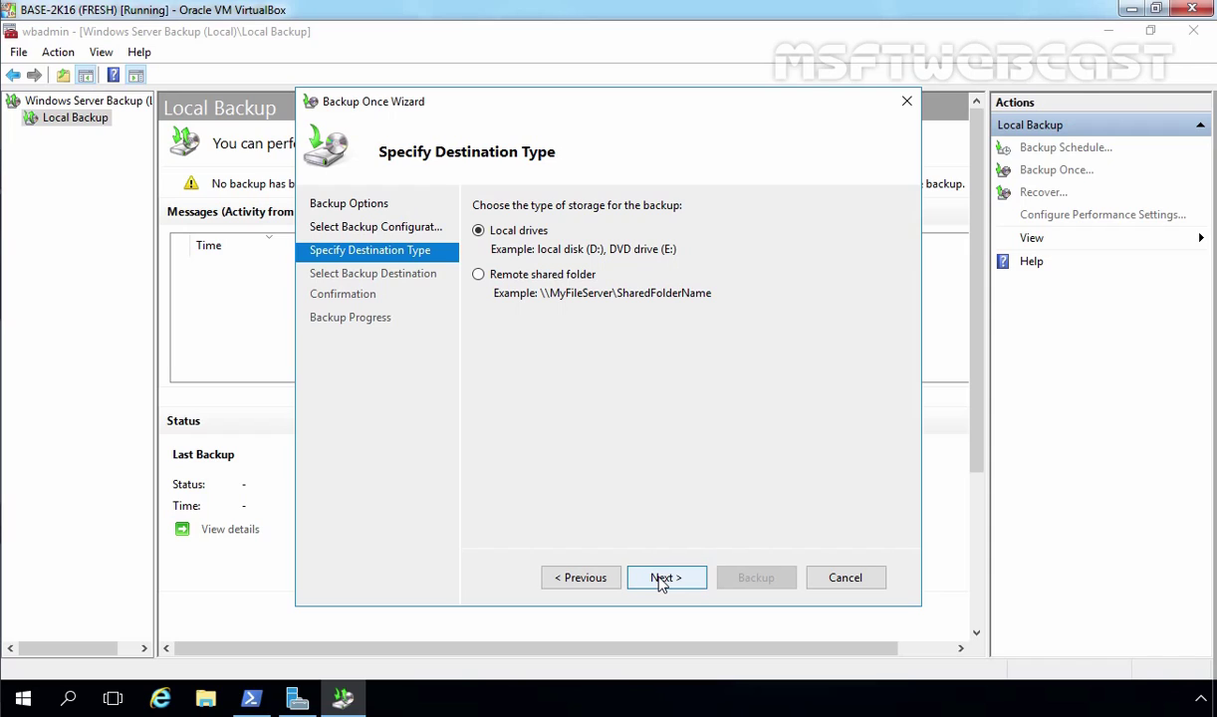
left_click(486, 278)
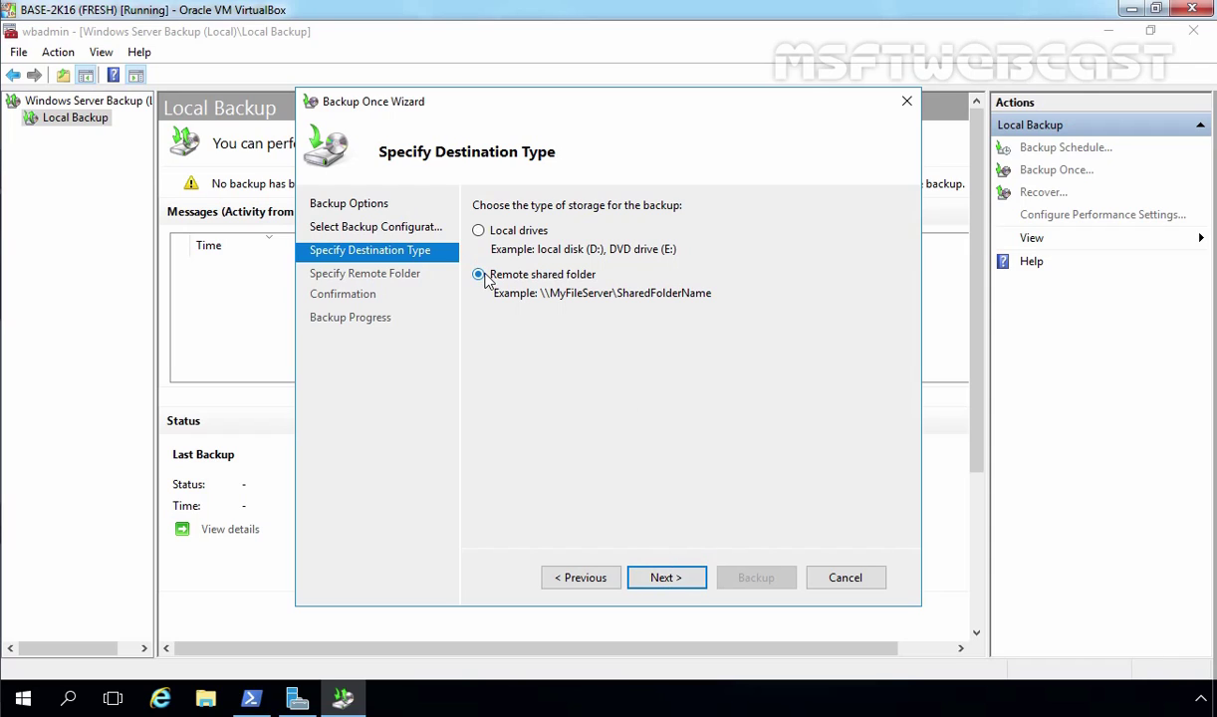
Set the location to \\192.168.49.120\backupstore with Do not inherit access control.
left_click(665, 580)
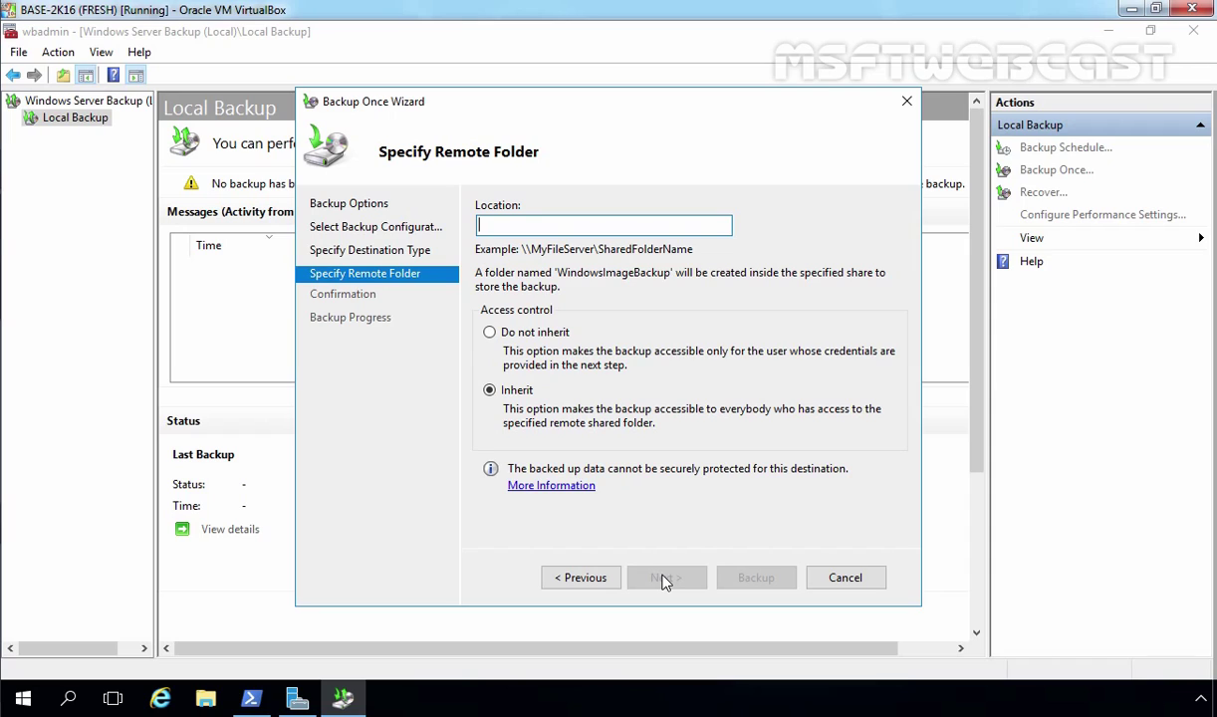
type("\\\\192.168.49.120\\")
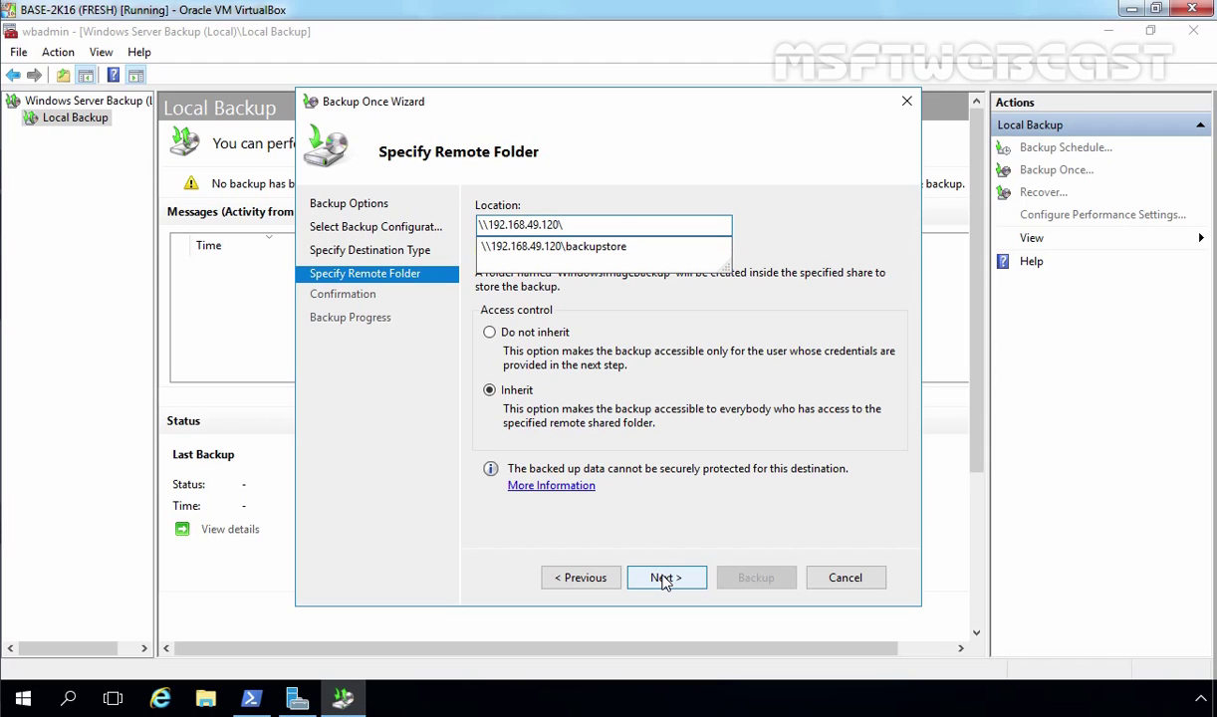
key("Down")
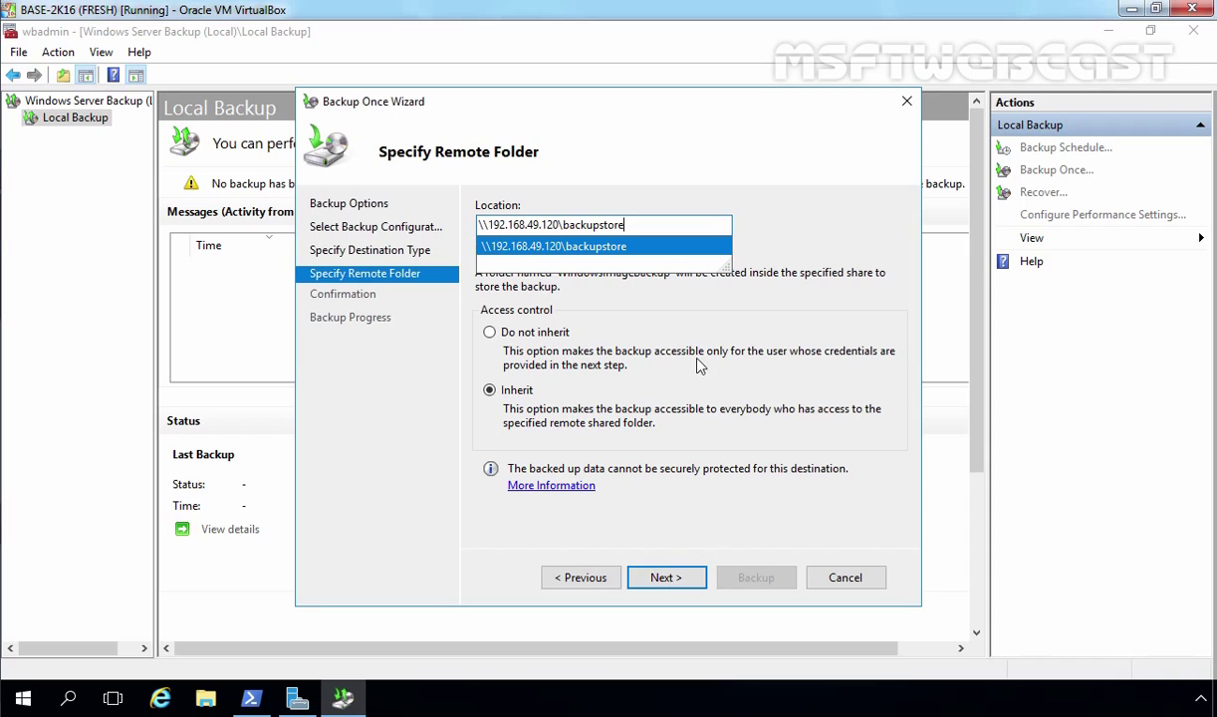
left_click(677, 338)
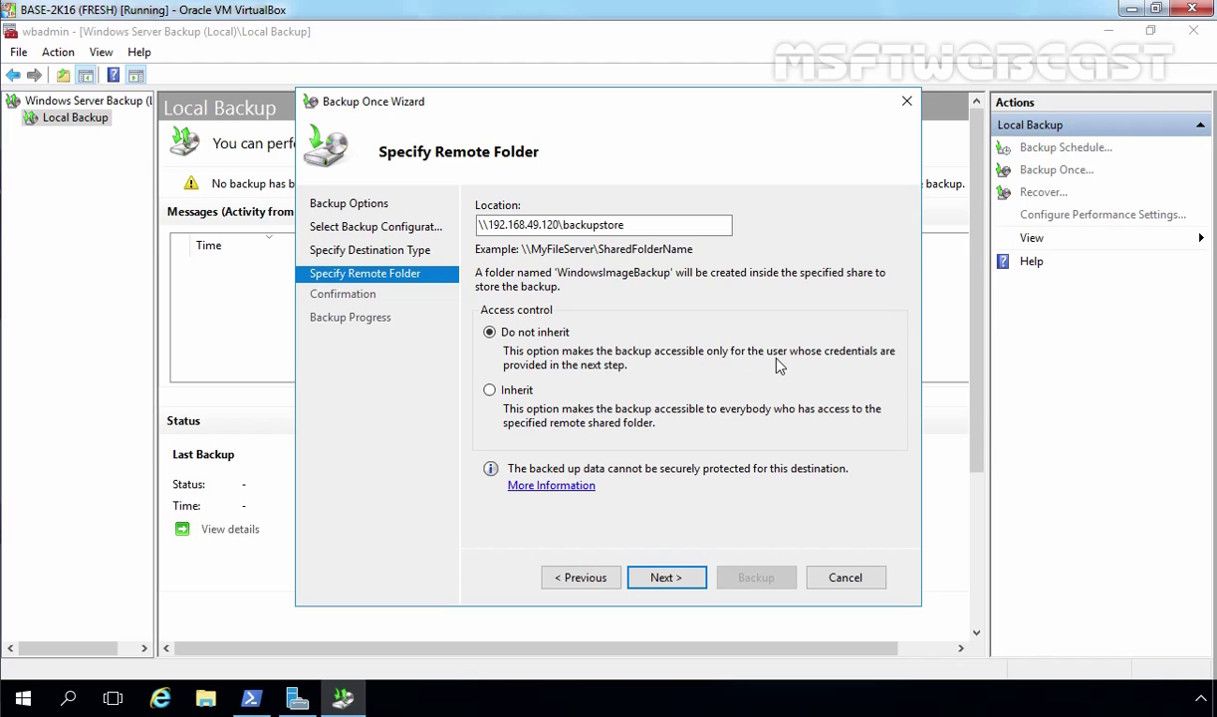
left_click(514, 395)
left_click(502, 335)
Enter the administrator account user name and password for the share and submit them.
left_click(661, 578)
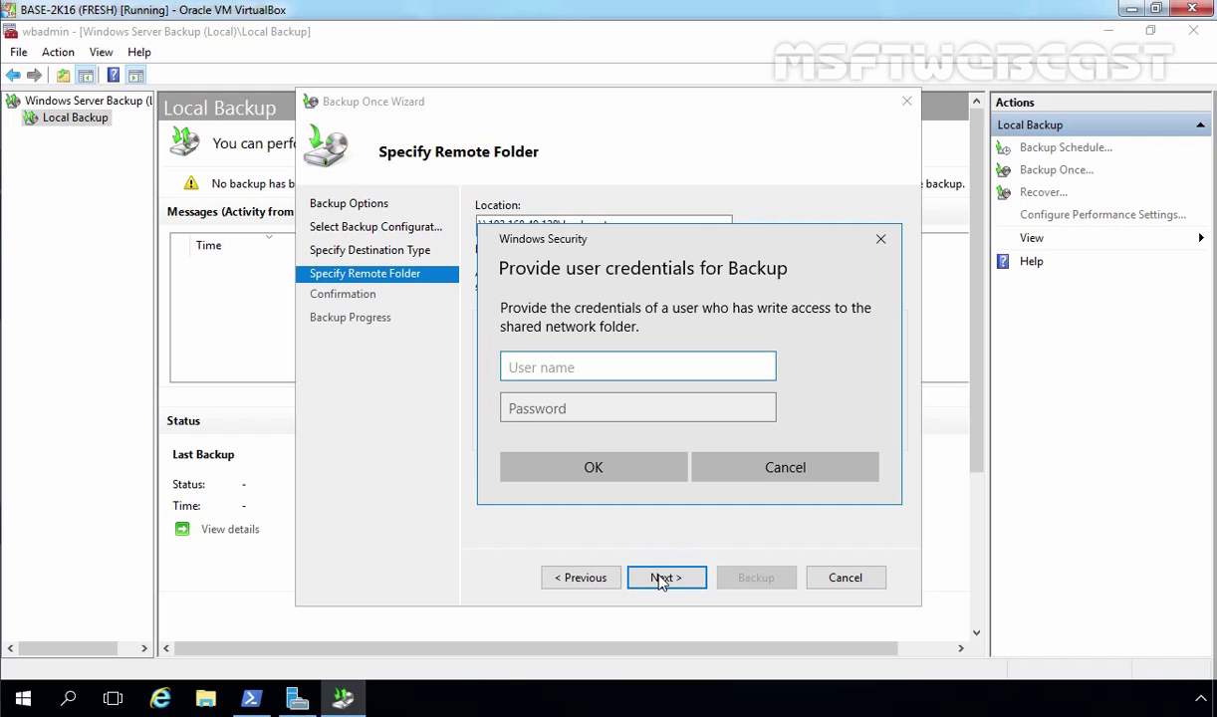
type("administrator")
key("Tab")
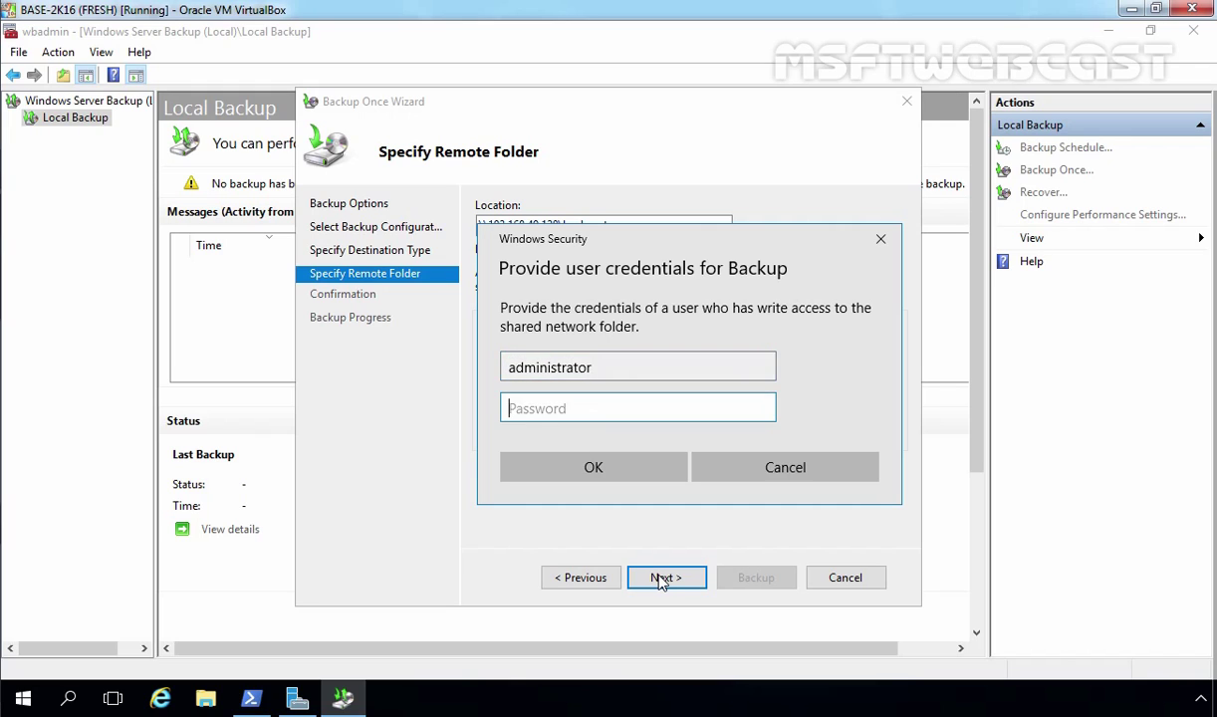
type("P@ssw0rd")
left_click(594, 472)
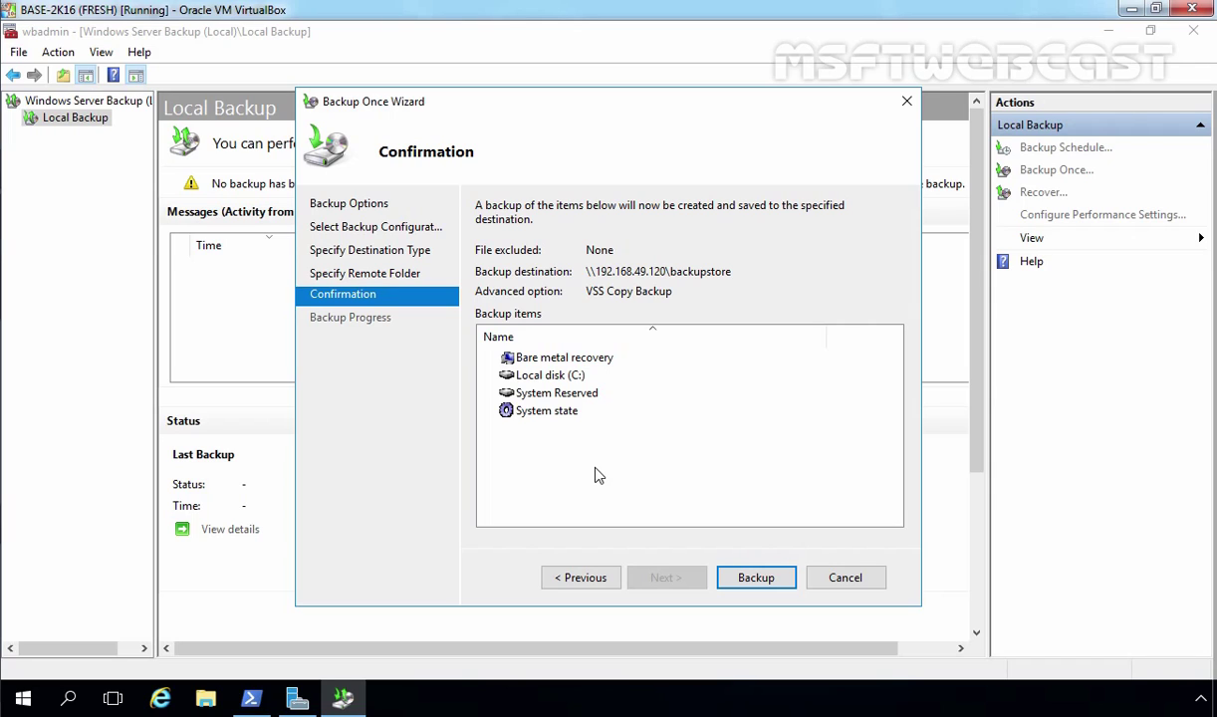
Start the one-time backup from the Confirmation page and let it complete.
left_click(757, 579)
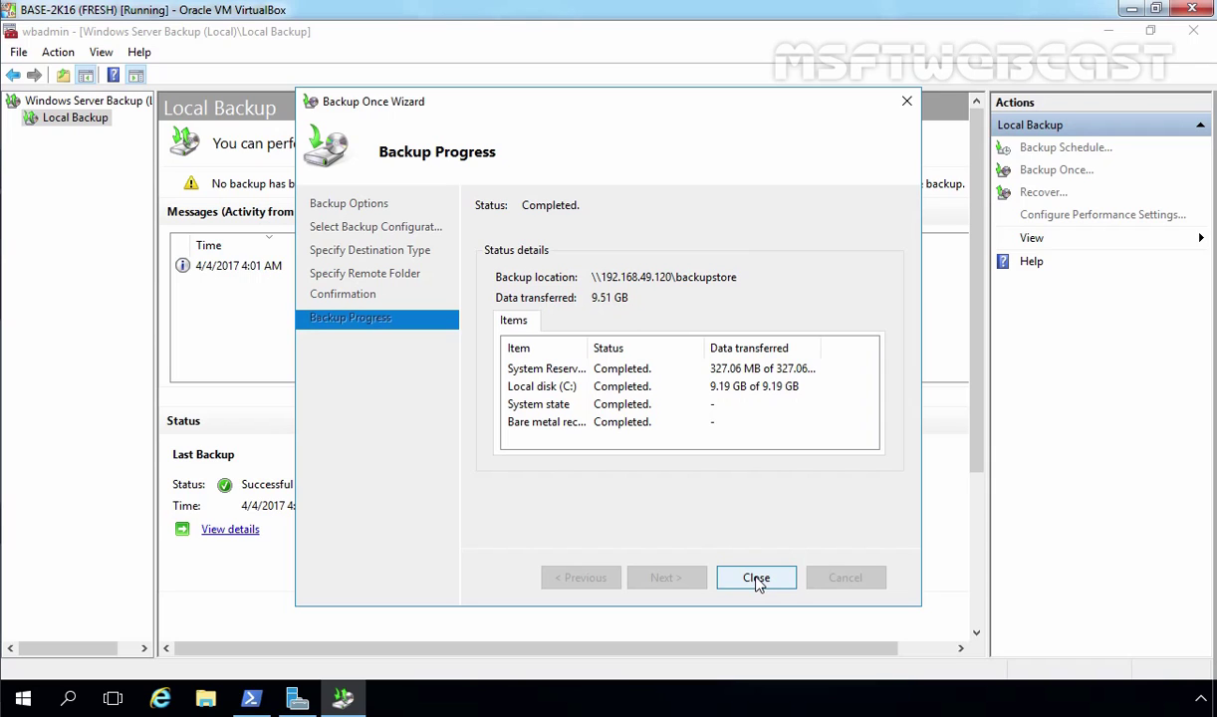
Close the wizard, then view all backups' details, widening the Volumes and Backup target columns.
left_click(756, 578)
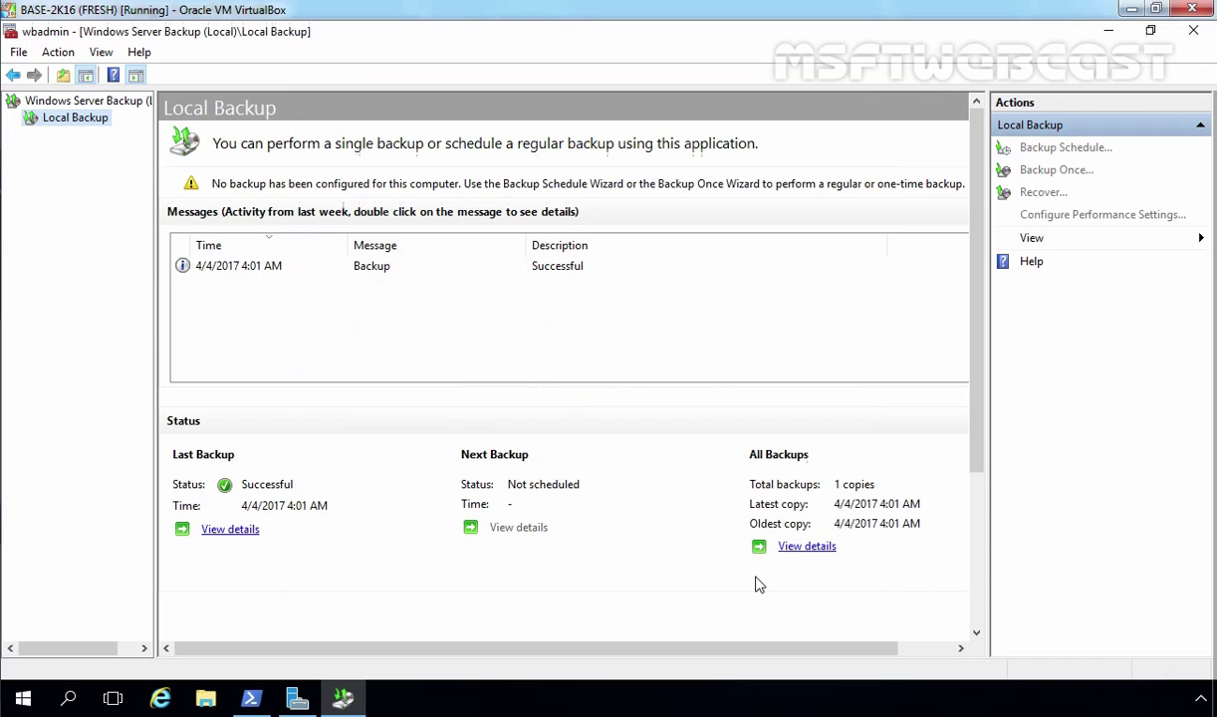
left_click(220, 273)
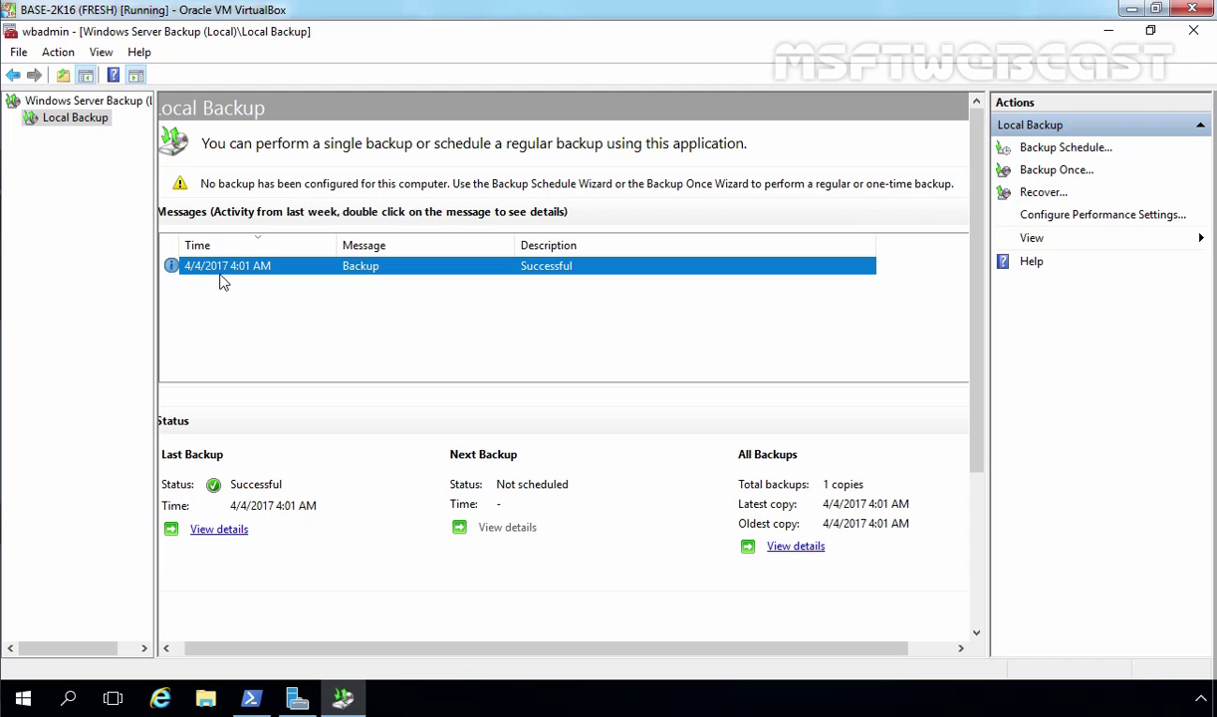
left_click(802, 551)
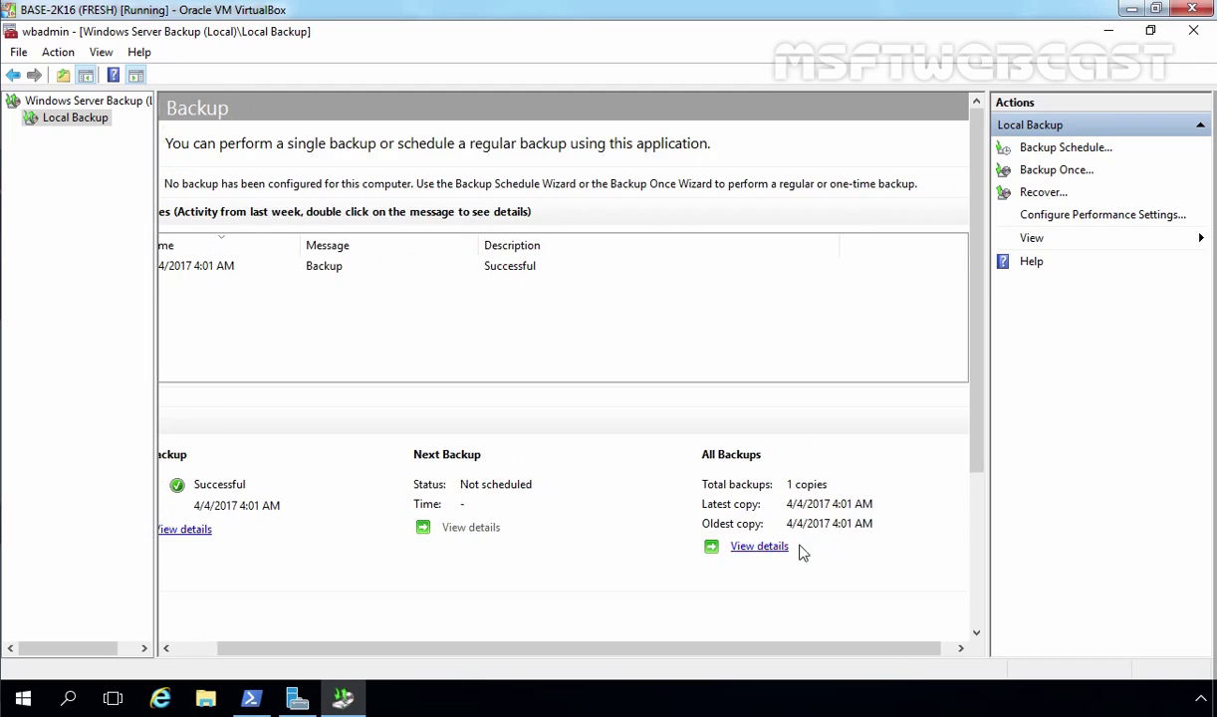
left_click(772, 548)
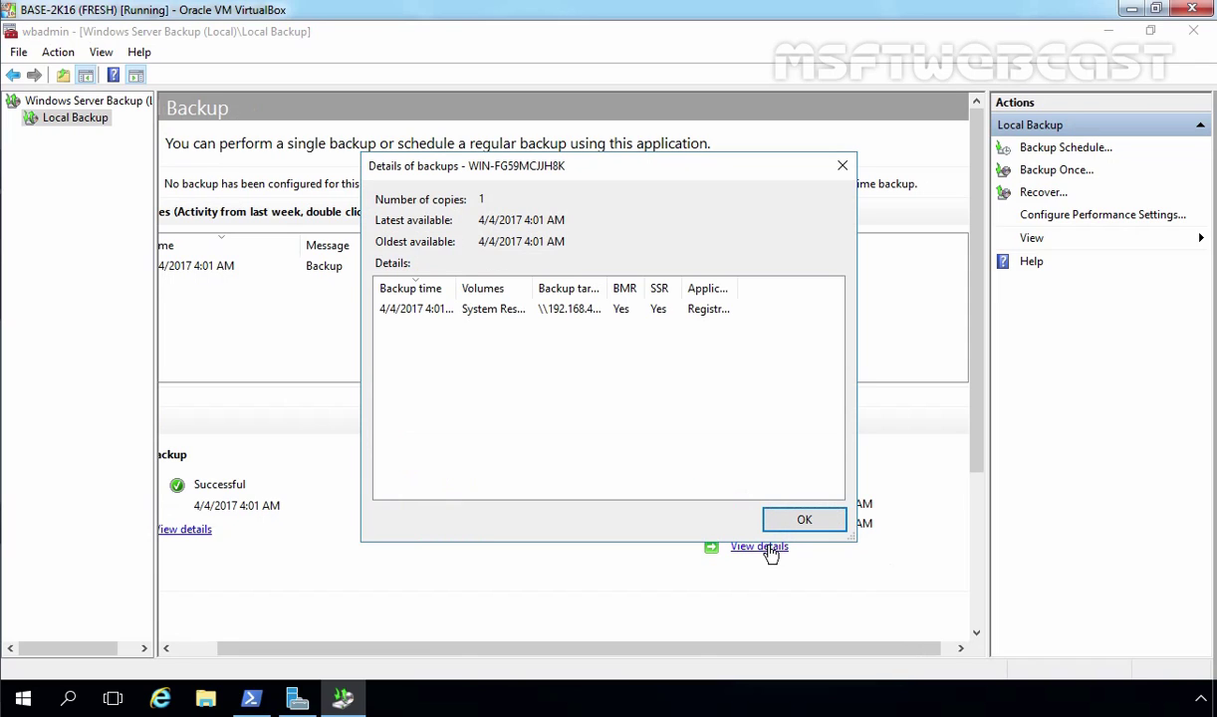
double_click(532, 288)
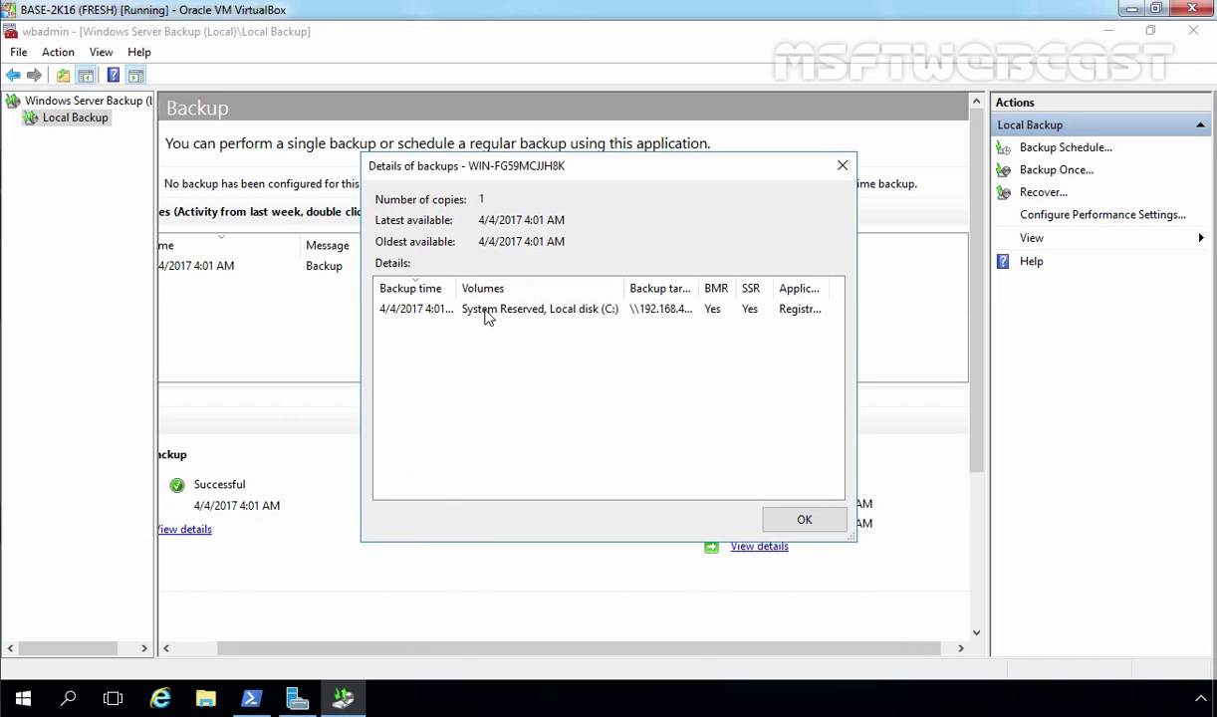
left_click(592, 316)
double_click(701, 287)
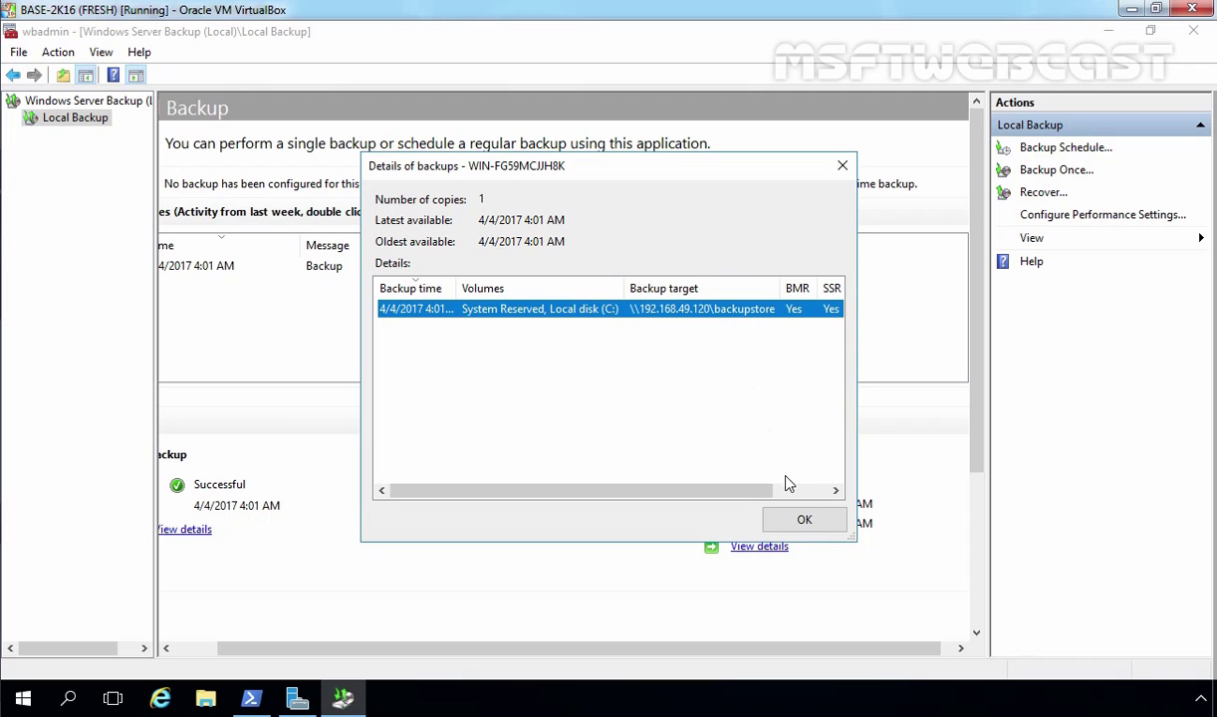
left_click(805, 520)
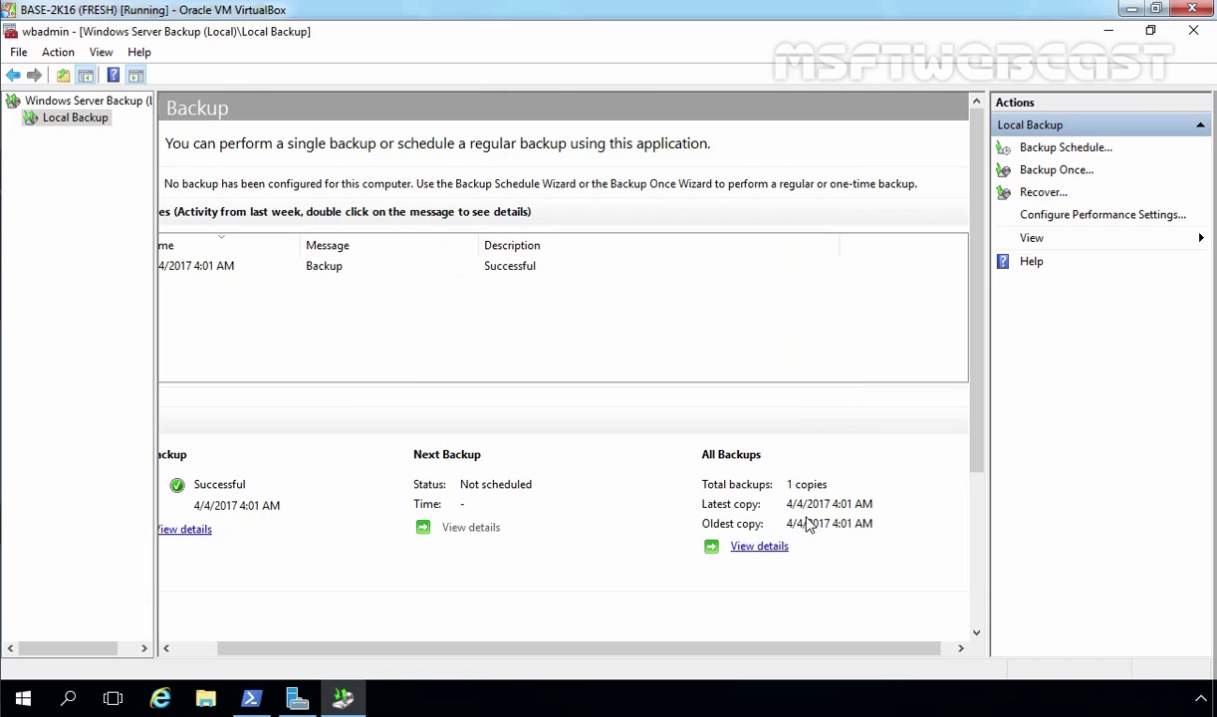